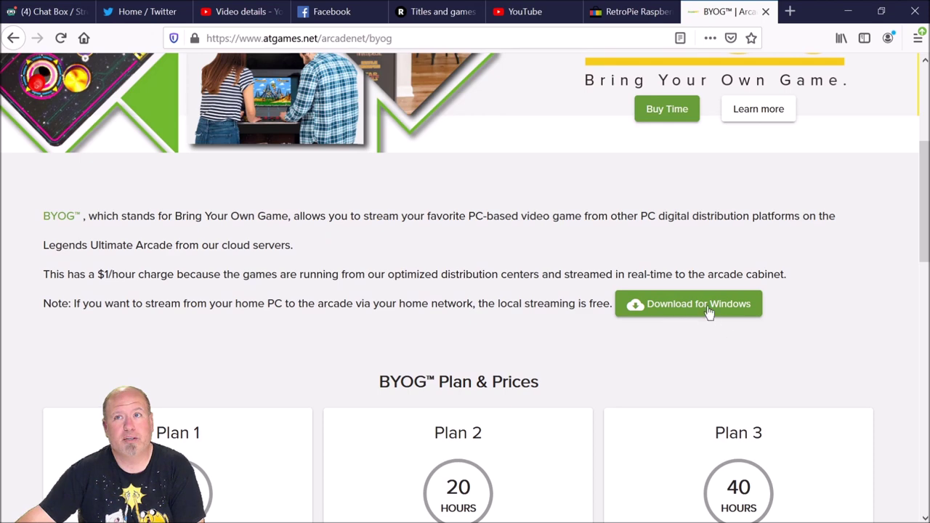
# Step: Download the Windows streaming app archive arcadenetlinkapp.zip from the BYOG page, saving the file to disk
pyautogui.click(706, 308)
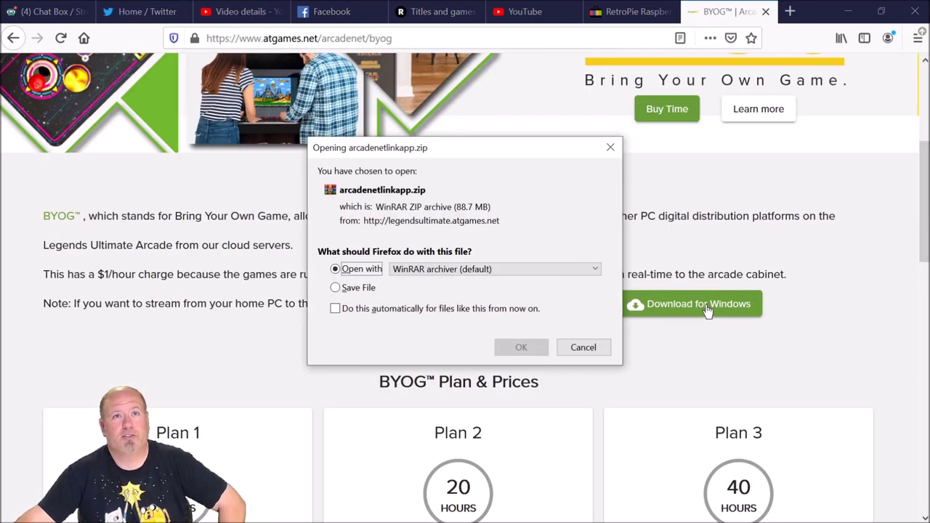
pyautogui.click(362, 288)
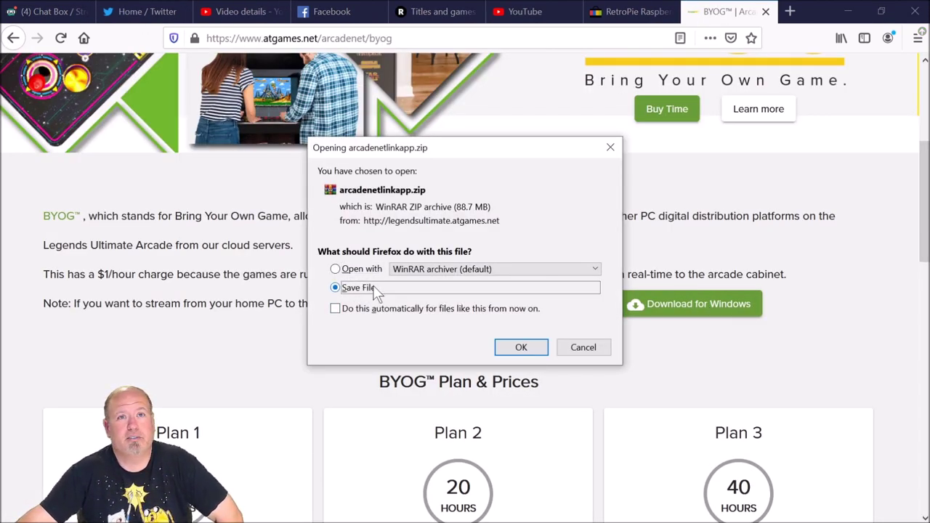
pyautogui.click(521, 347)
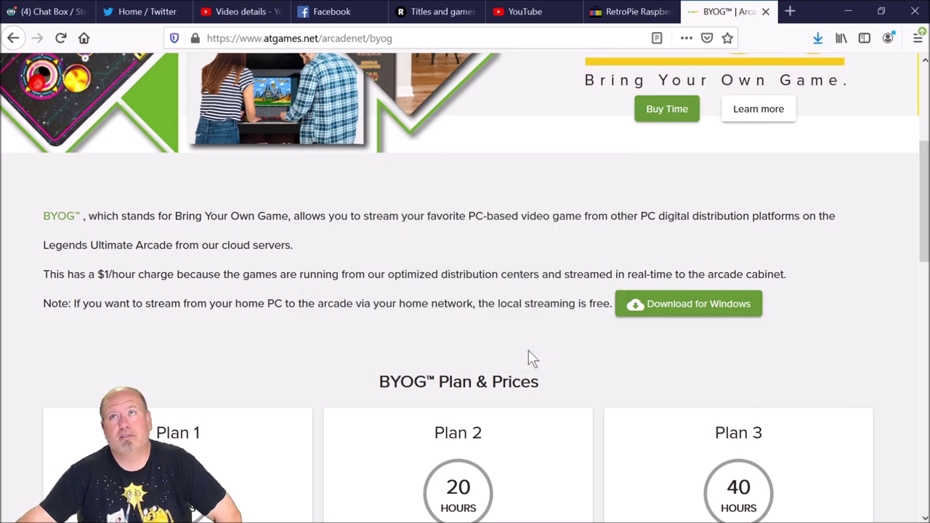
# Step: Open the downloaded archive arcadenetlinkapp(2).zip in WinRAR and dismiss the licence purchase reminder
pyautogui.click(818, 39)
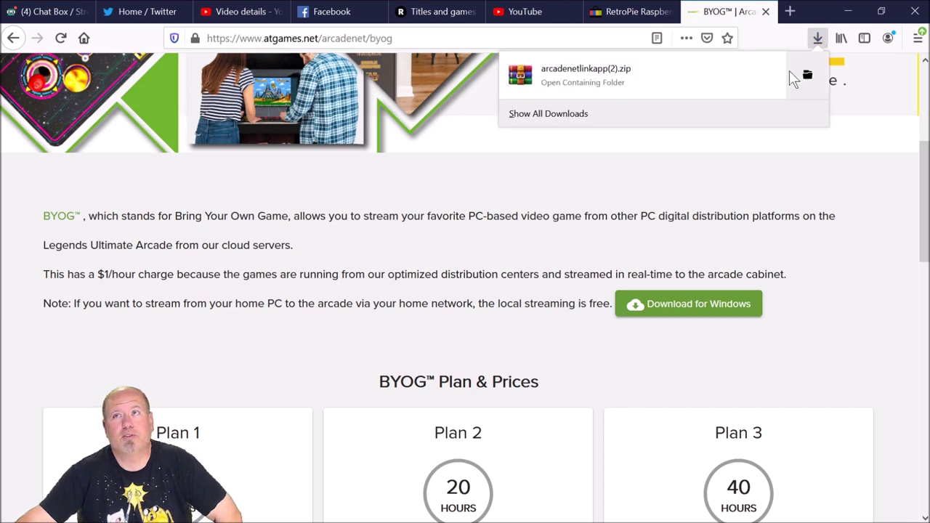
pyautogui.click(723, 84)
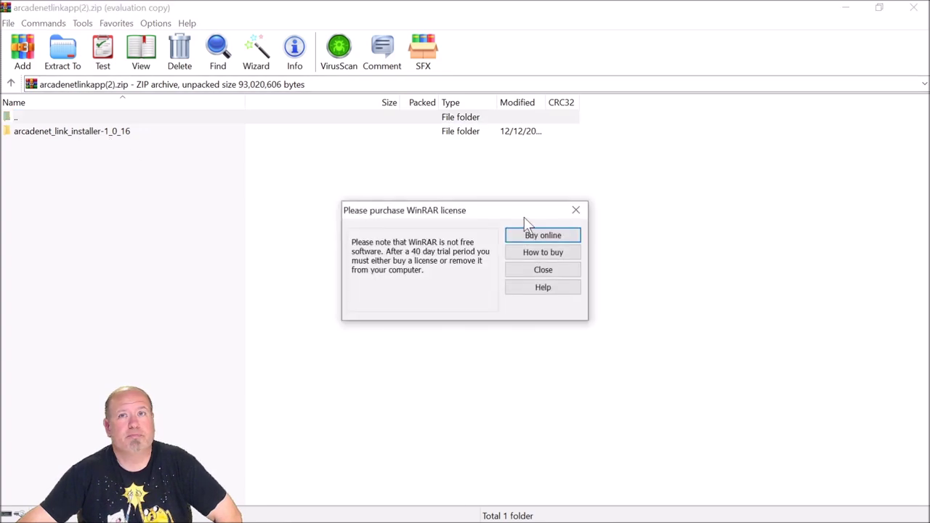
pyautogui.click(575, 210)
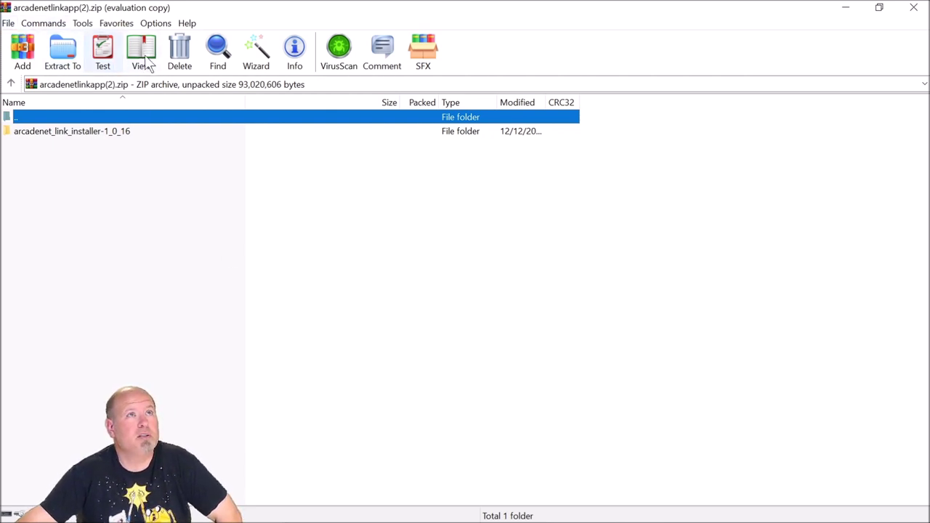
# Step: Review the extraction destination path offered for the archive and close the archive without extracting it
pyautogui.click(64, 50)
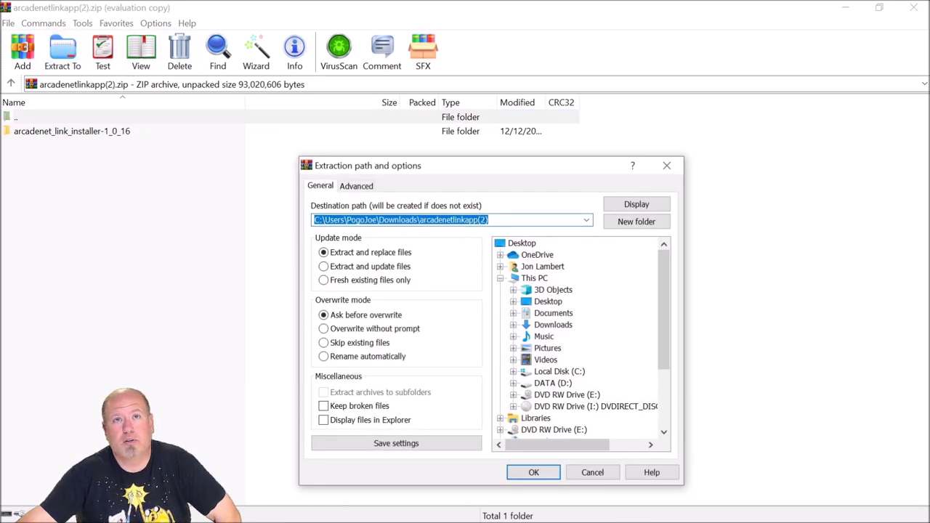
pyautogui.moveTo(489, 220); pyautogui.dragTo(427, 219)
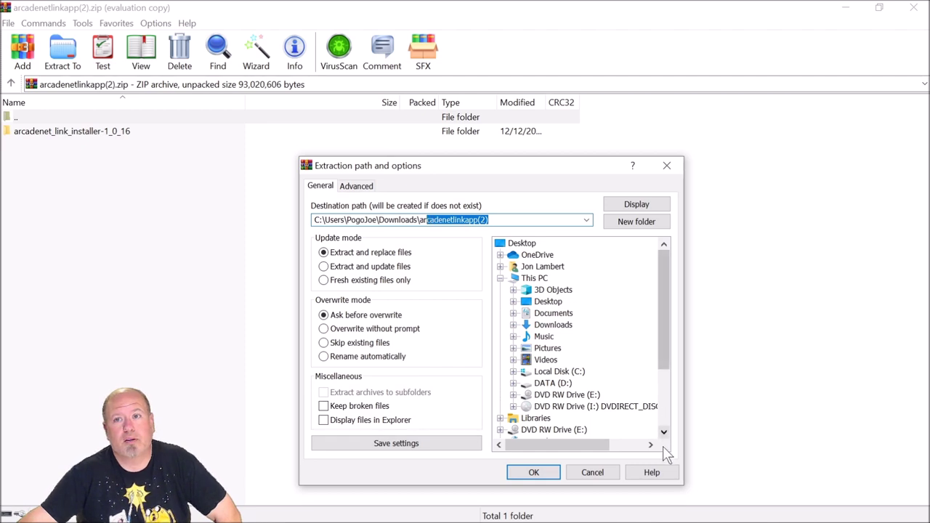
pyautogui.click(601, 472)
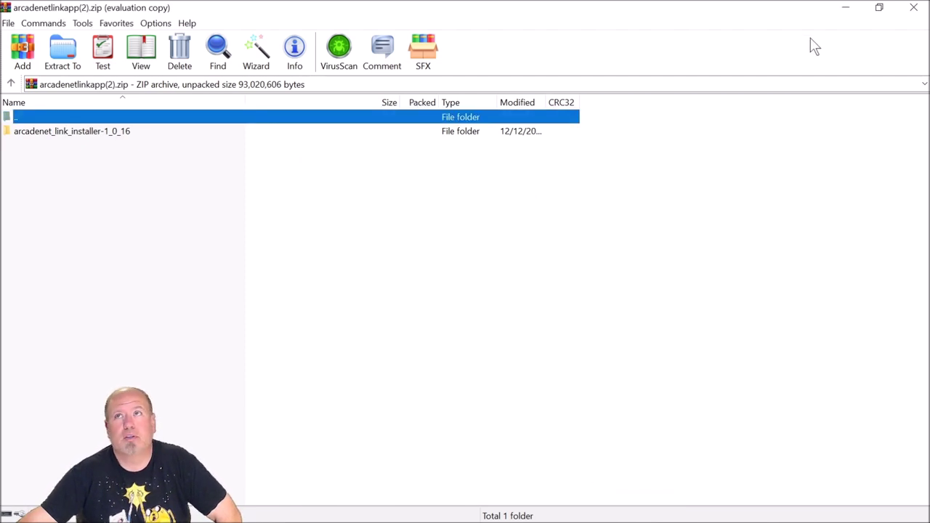
pyautogui.click(913, 7)
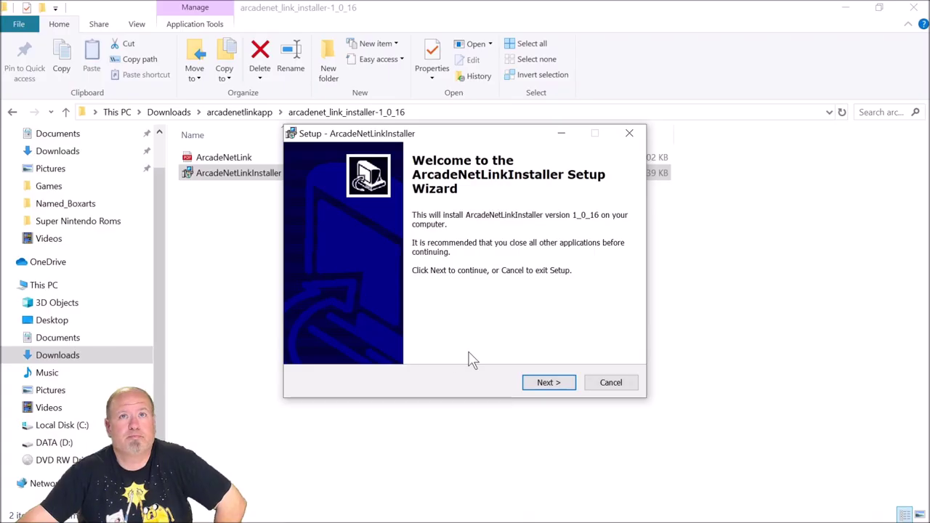
# Step: Remove the previous ArcadeNetLink version through the setup wizard, leaving open applications running and declining to uninstall Virtual Audio Cable
pyautogui.click(549, 383)
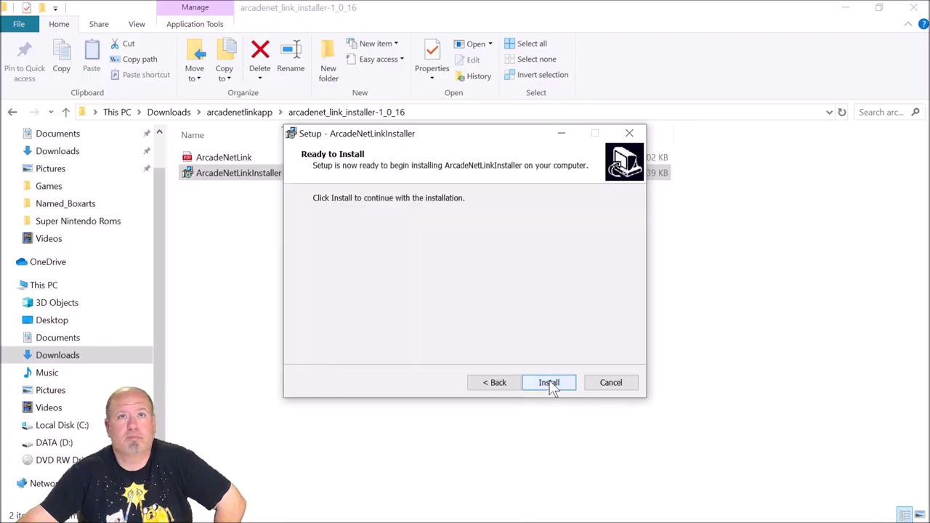
pyautogui.click(549, 383)
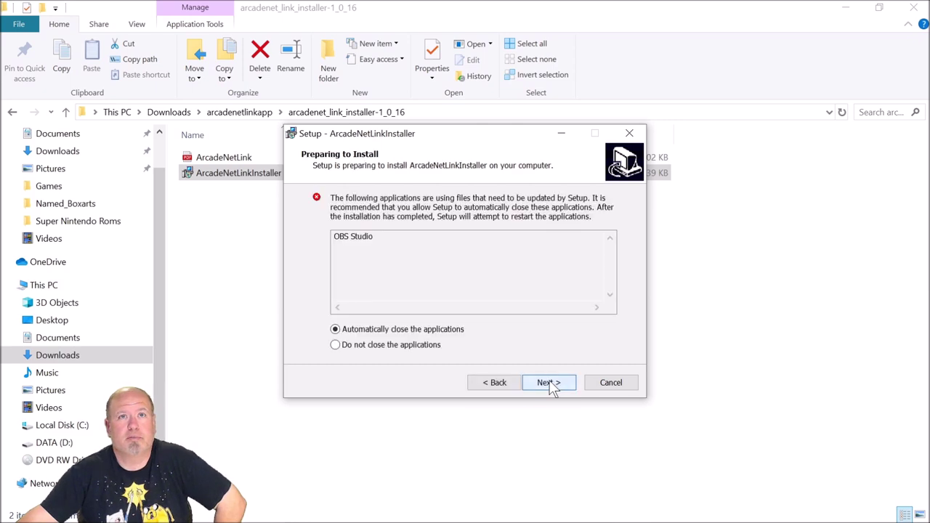
pyautogui.click(550, 384)
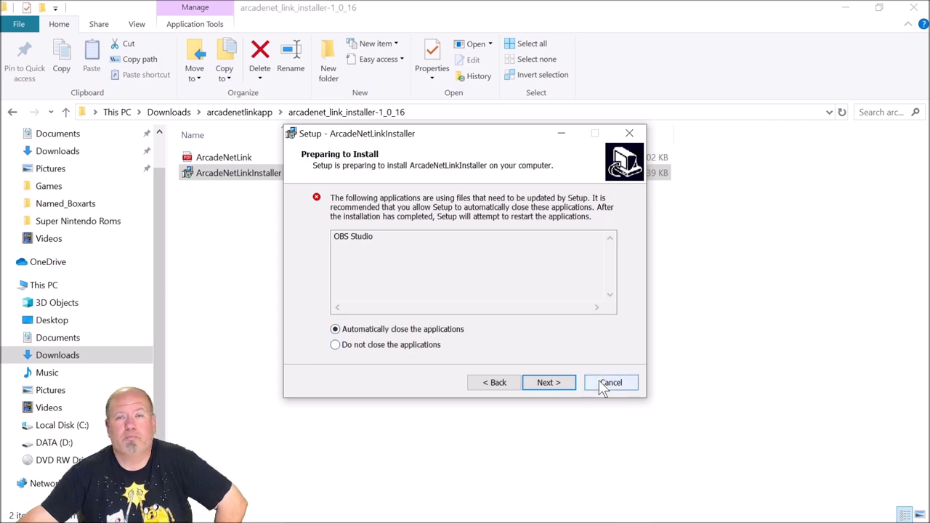
pyautogui.click(380, 346)
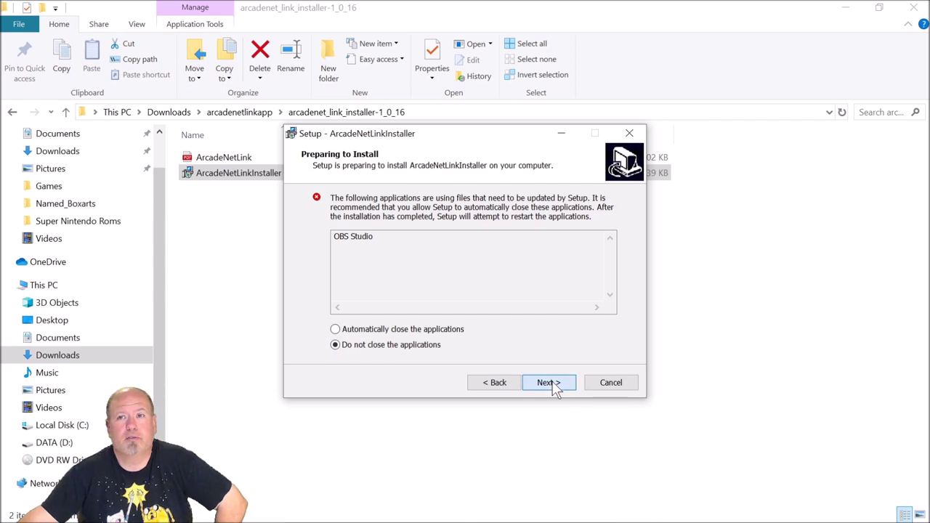
pyautogui.click(554, 387)
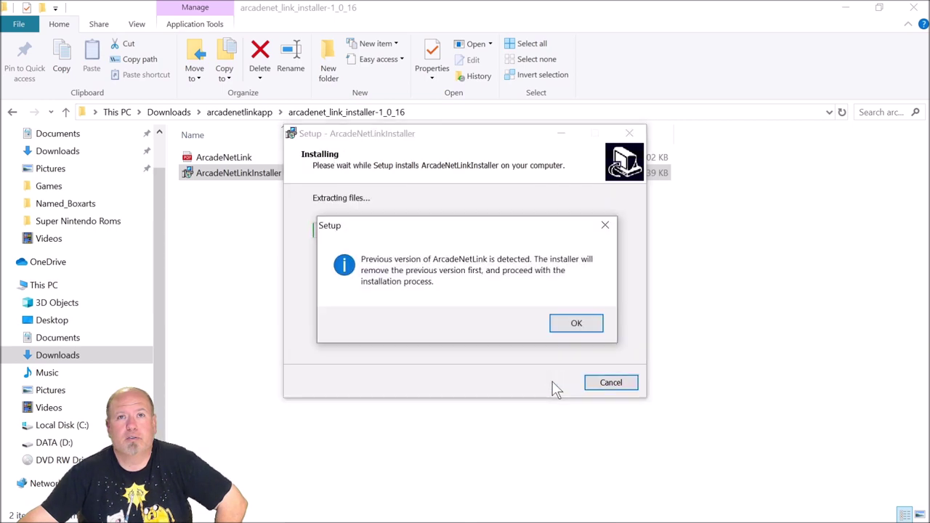
pyautogui.click(571, 329)
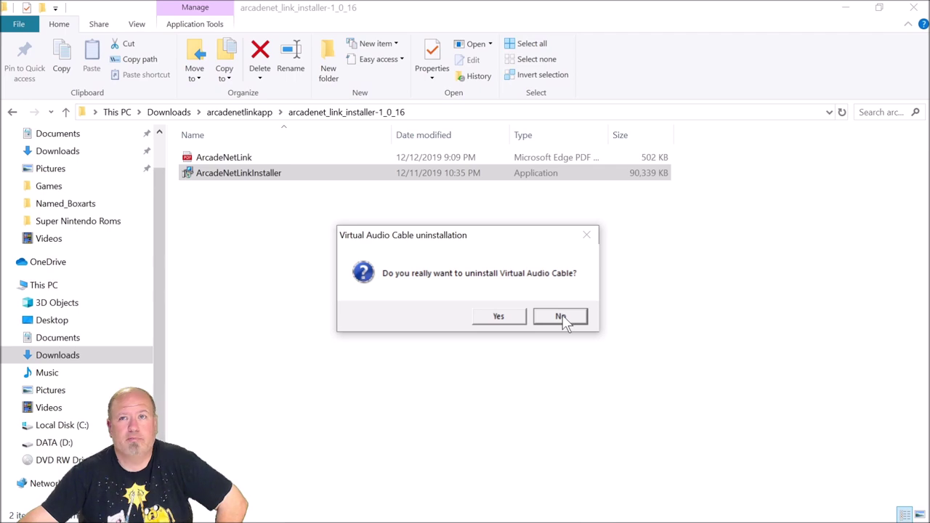
pyautogui.click(562, 316)
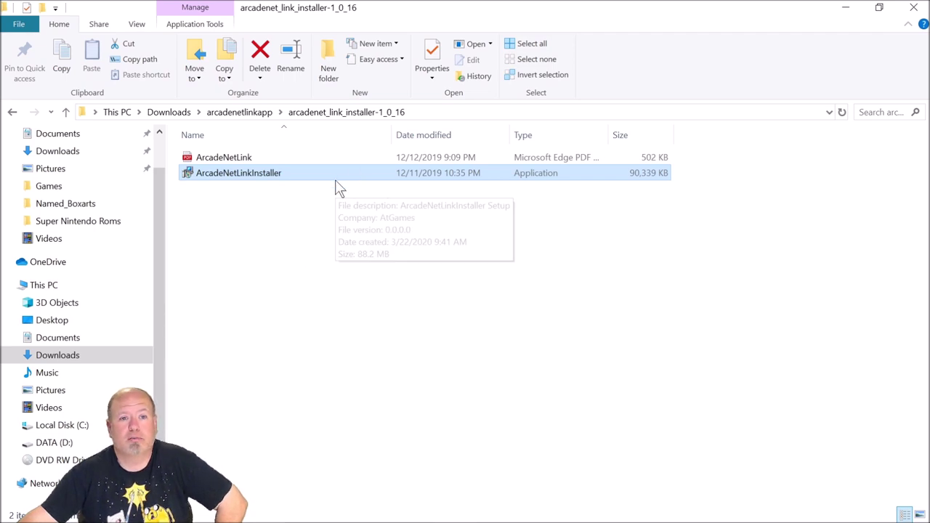
# Step: Rerun ArcadeNetLinkInstaller without closing open applications, retrying and then ignoring the VirtualCam.dll replacement error
pyautogui.doubleClick(282, 177)
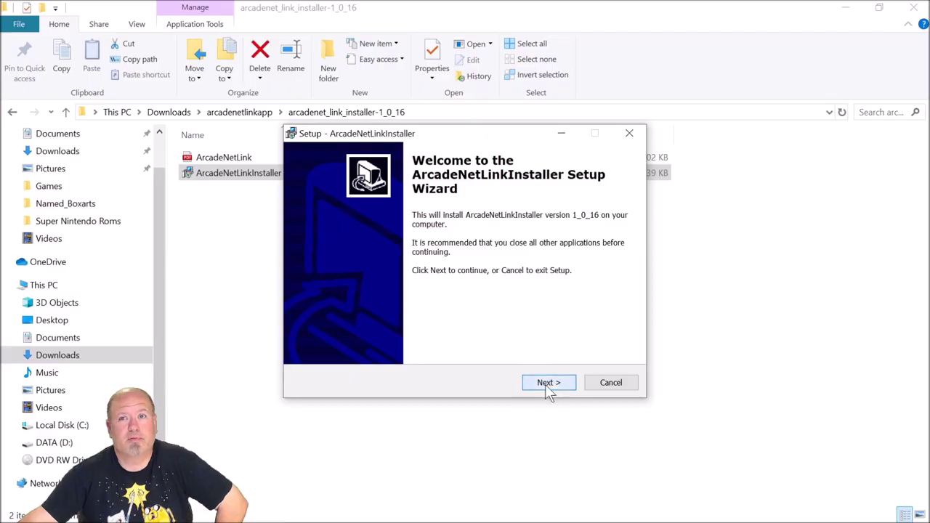
pyautogui.click(546, 383)
pyautogui.click(547, 385)
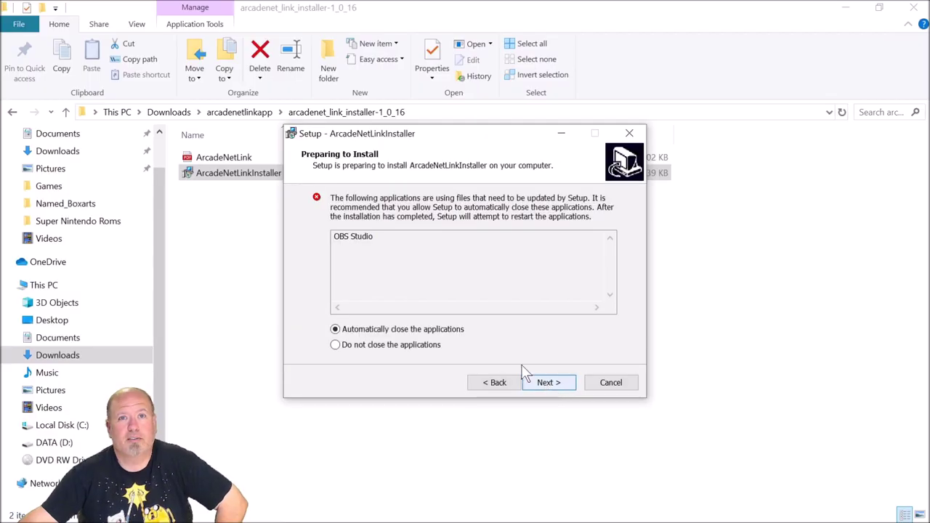
pyautogui.click(422, 345)
pyautogui.click(544, 382)
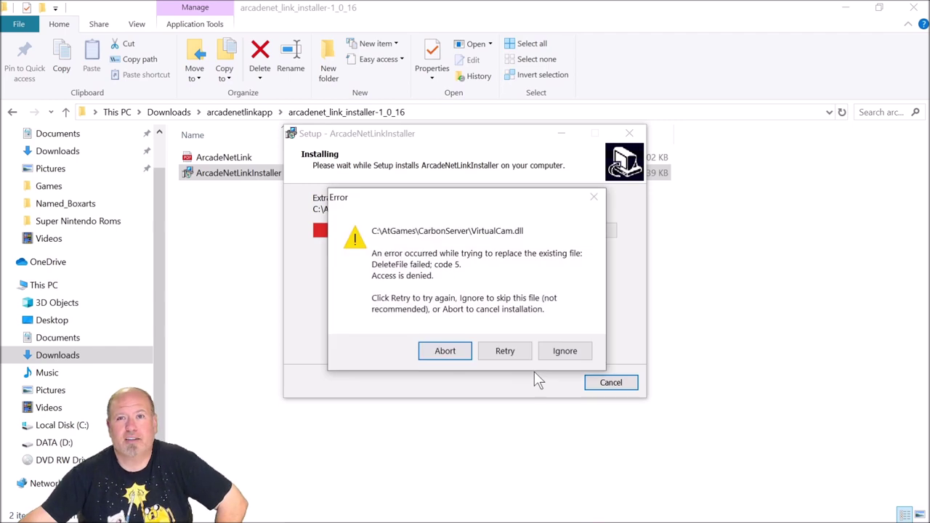
pyautogui.click(510, 346)
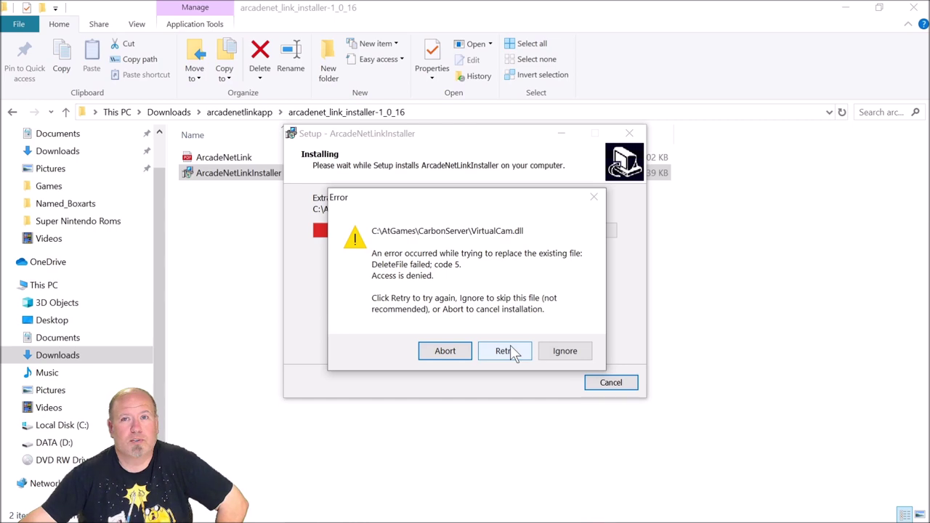
pyautogui.click(565, 353)
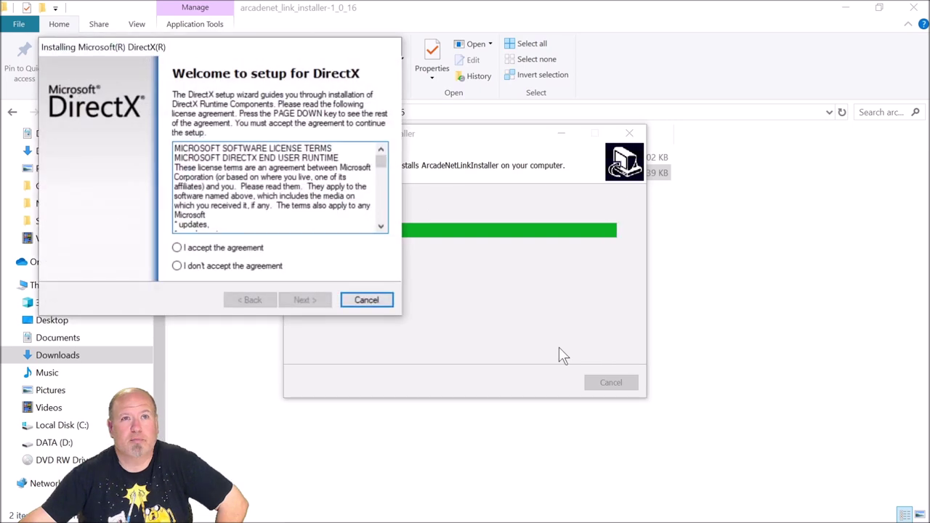
# Step: Complete the DirectX setup by accepting the licence agreement and opting out of the Bing Bar
pyautogui.click(200, 248)
pyautogui.click(196, 266)
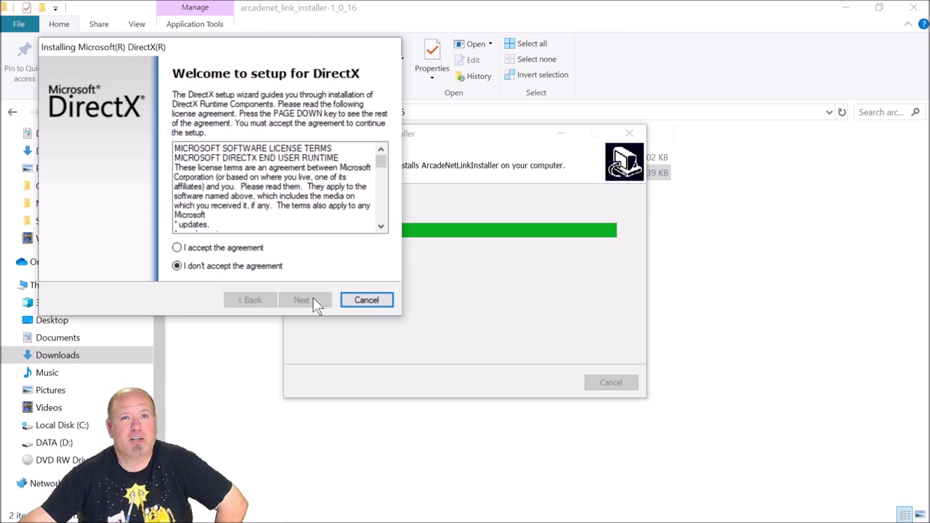
pyautogui.click(241, 249)
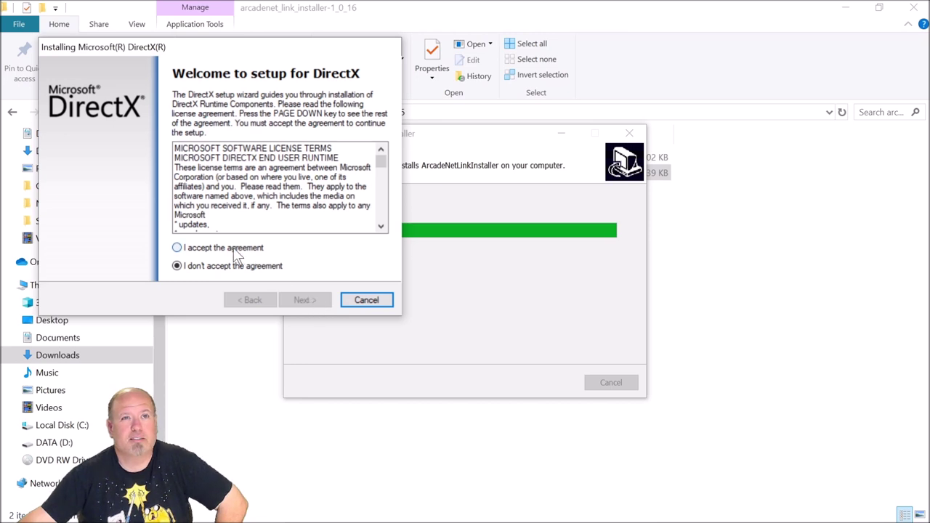
pyautogui.click(305, 300)
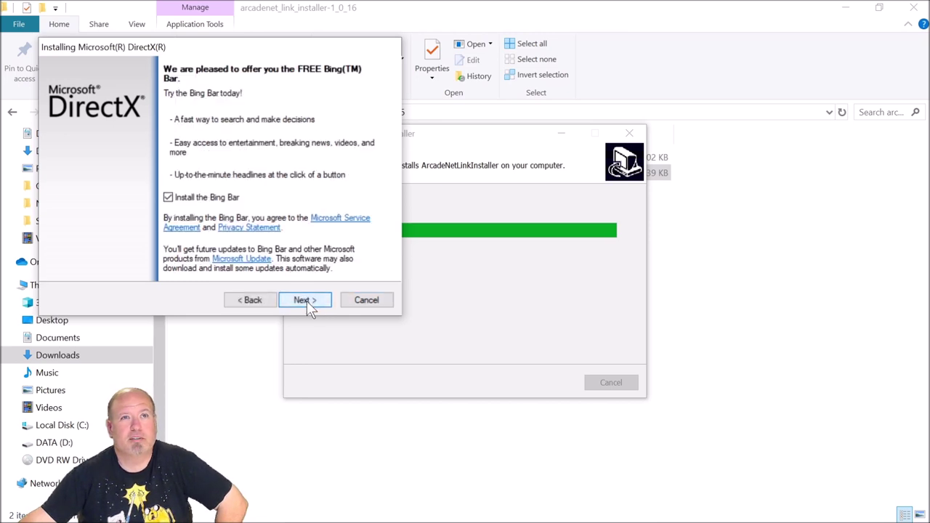
pyautogui.click(171, 200)
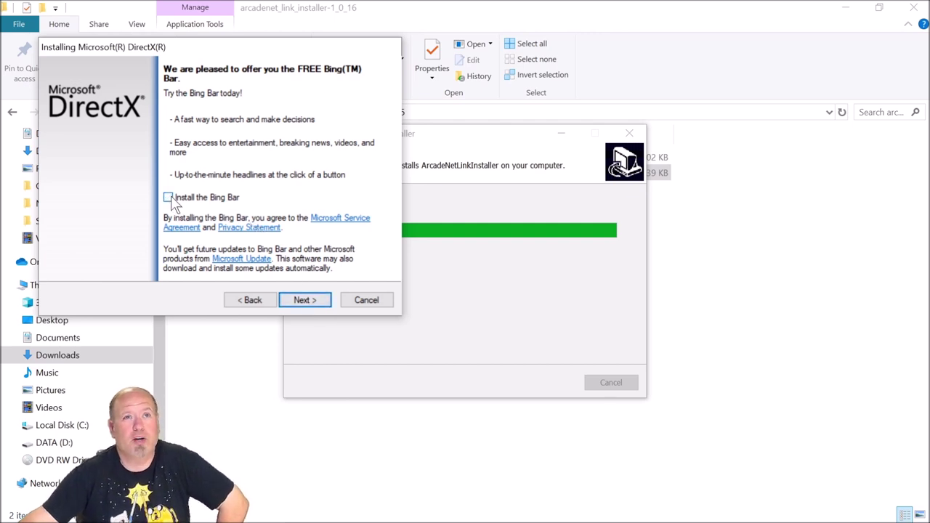
pyautogui.click(311, 303)
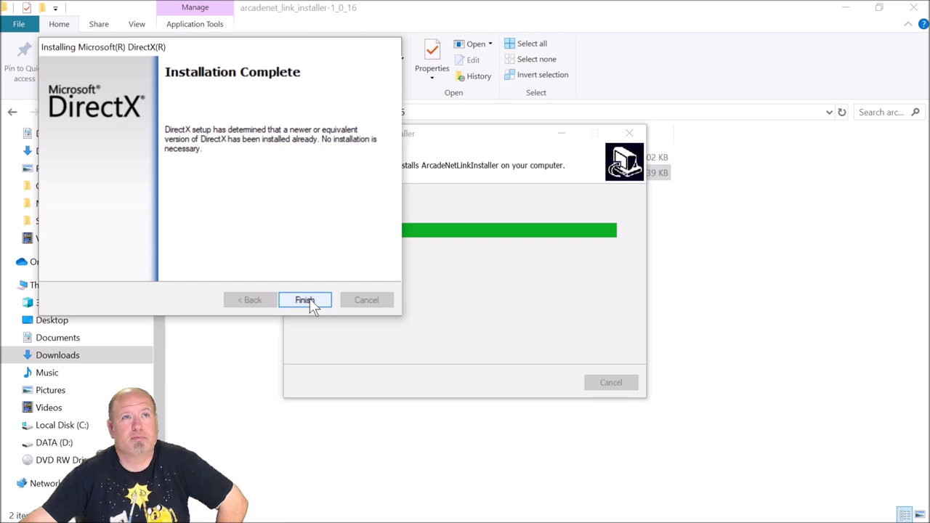
pyautogui.click(310, 299)
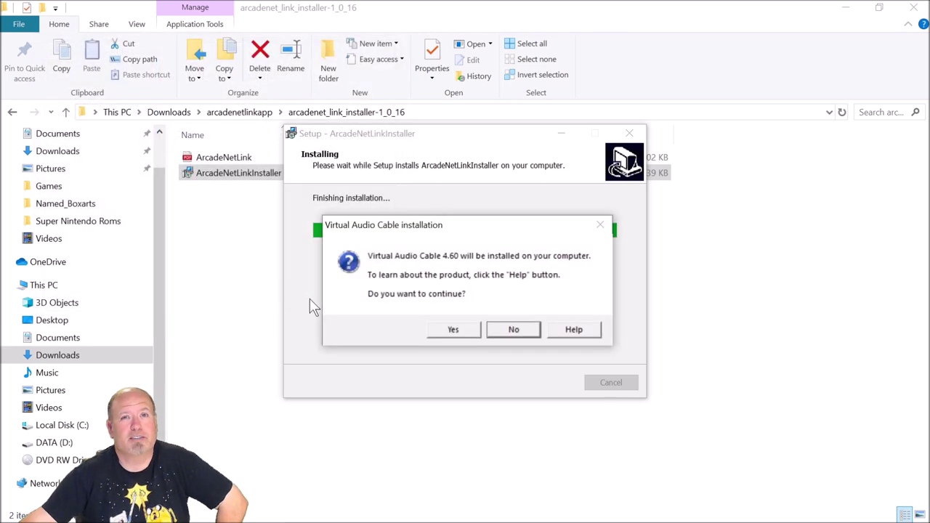
# Step: Try to install Virtual Audio Cable 4.60 over the existing copy with the default folders, and discard the trace log
pyautogui.click(453, 329)
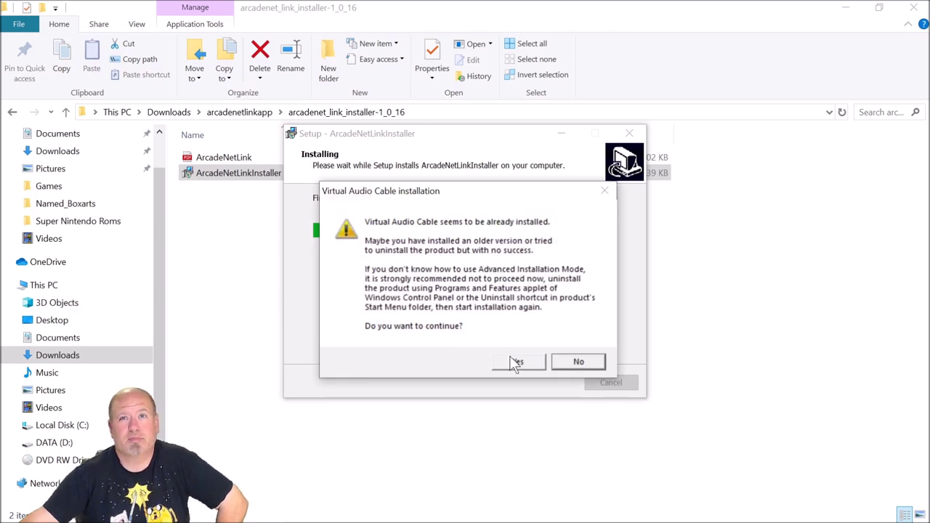
pyautogui.click(518, 363)
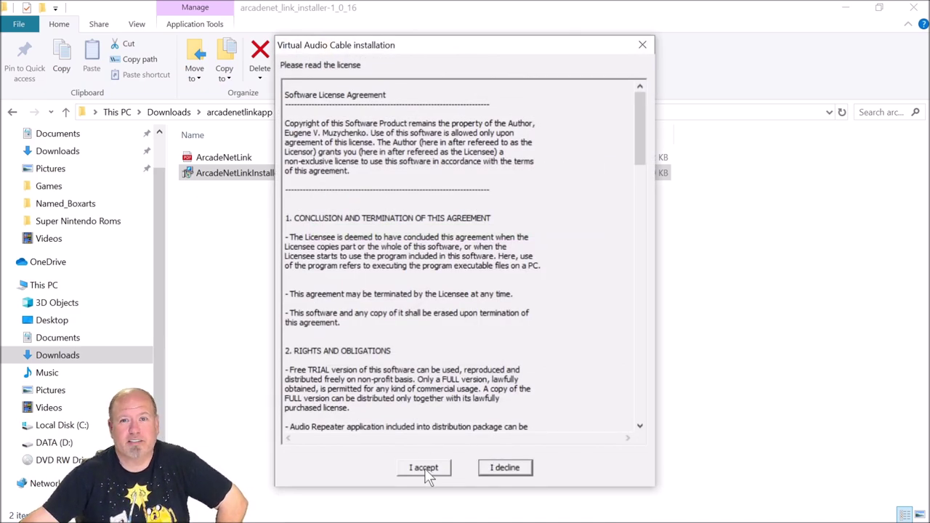
pyautogui.click(425, 469)
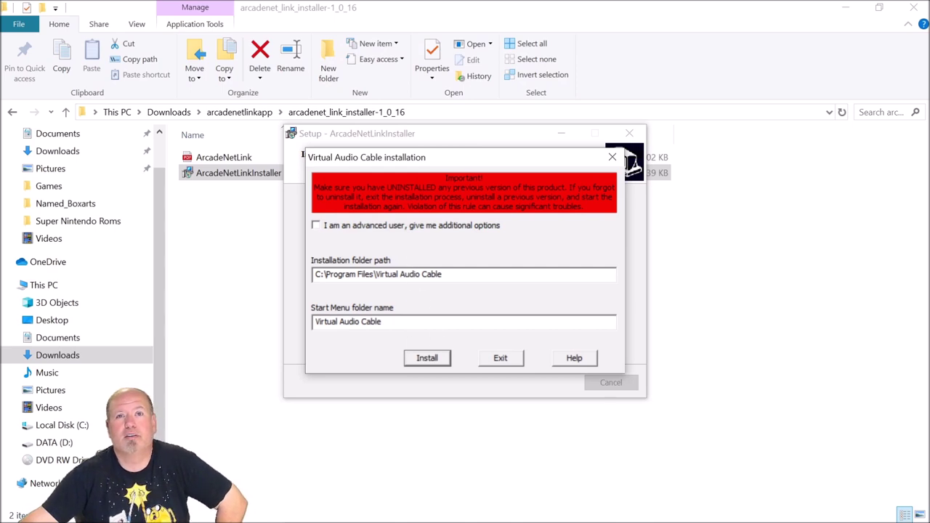
pyautogui.click(436, 358)
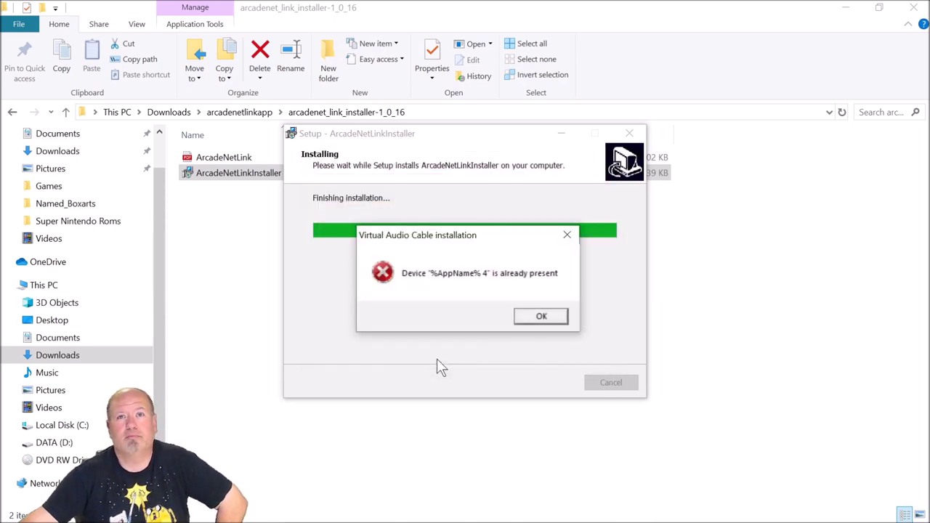
pyautogui.click(528, 316)
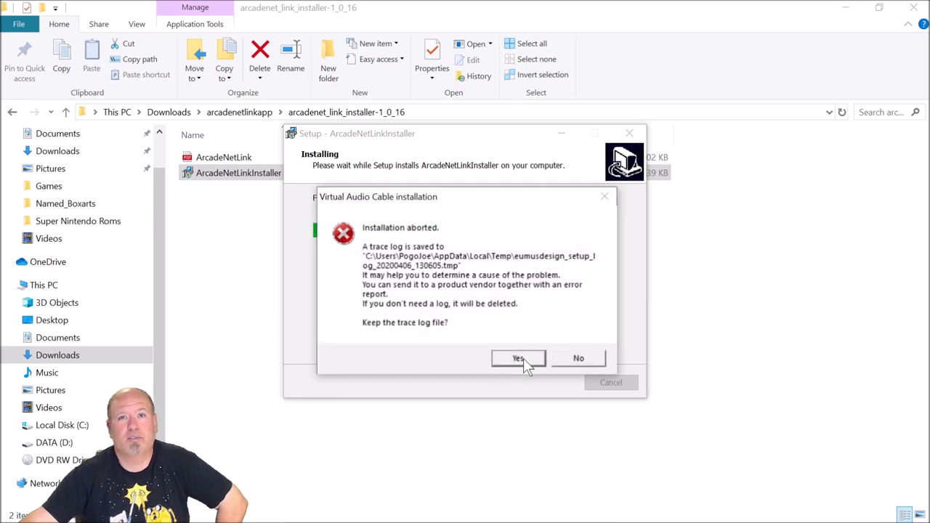
pyautogui.click(567, 358)
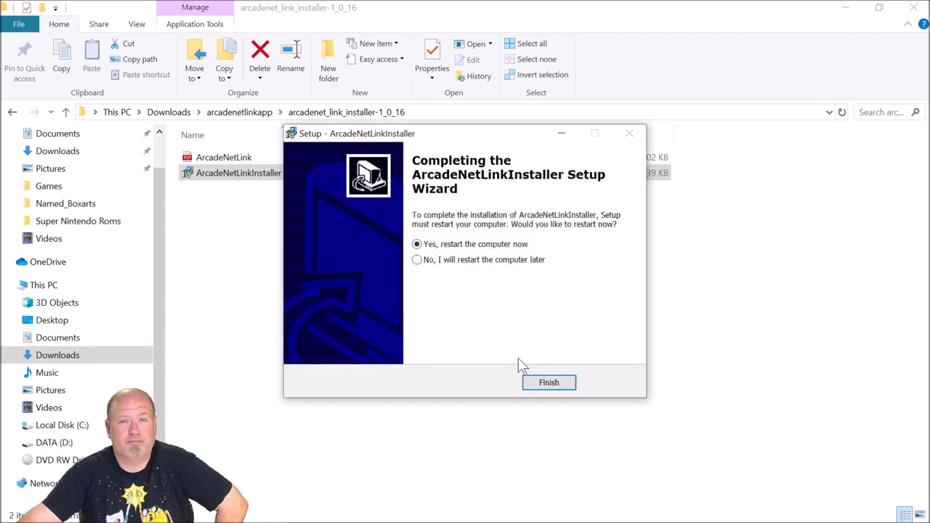
# Step: Finish the ArcadeNetLinkInstaller setup, choosing to restart the computer later
pyautogui.click(442, 264)
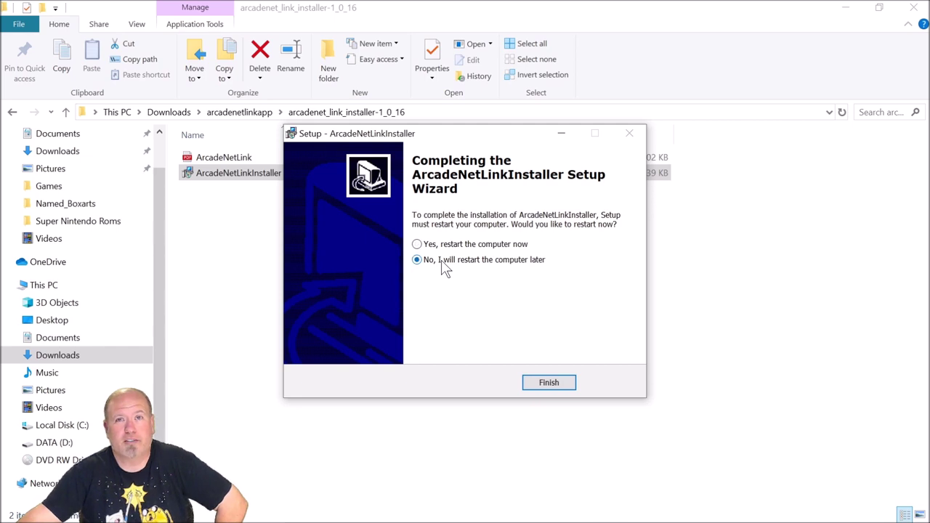
pyautogui.click(549, 383)
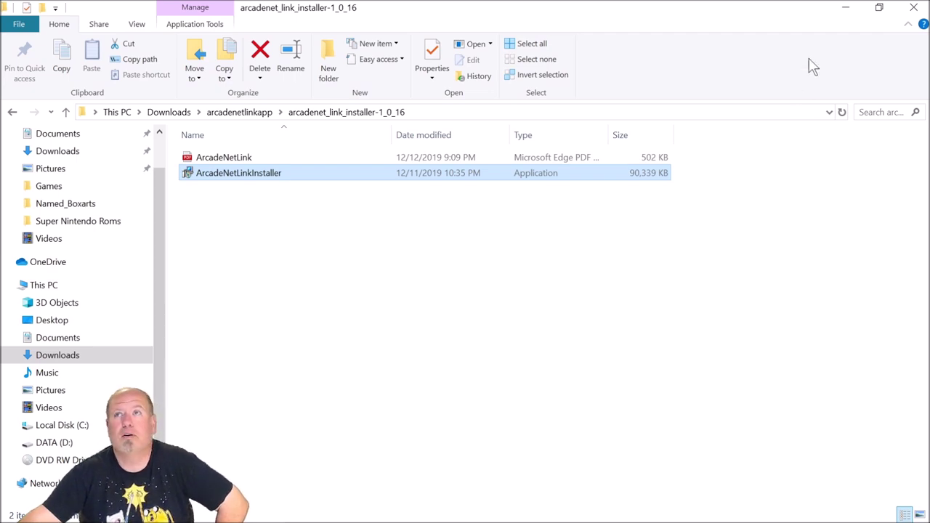
# Step: Clear the open windows from the desktop, launch ArcadeNetLink and sign in with the remembered account and computer name Home
pyautogui.click(844, 9)
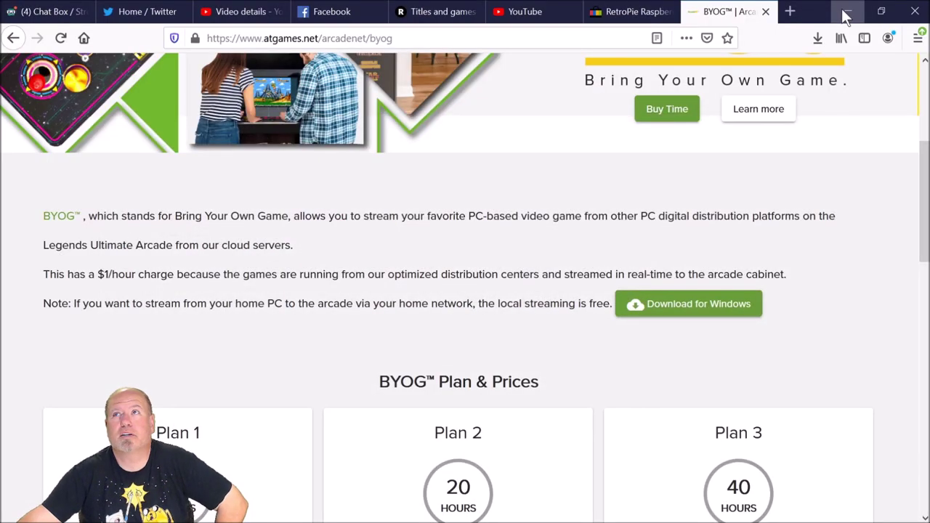
pyautogui.click(843, 11)
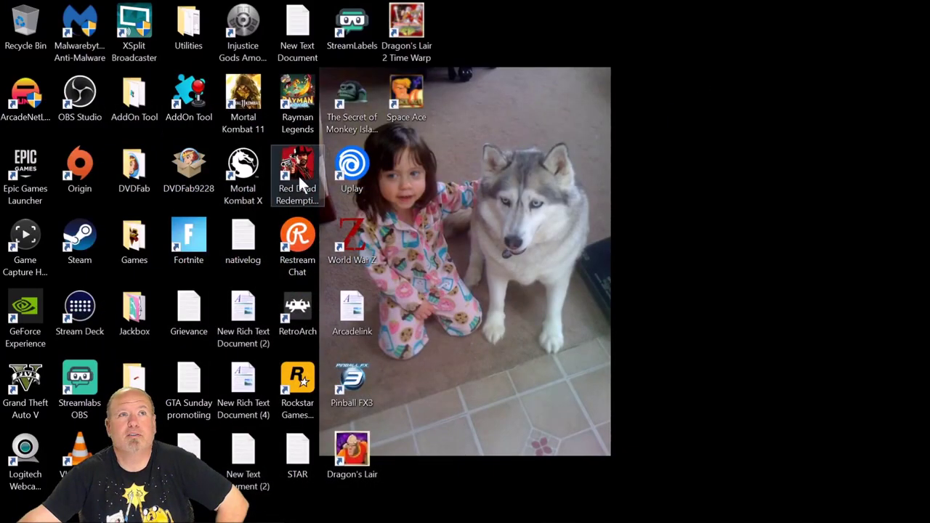
pyautogui.click(25, 104)
pyautogui.doubleClick(25, 104)
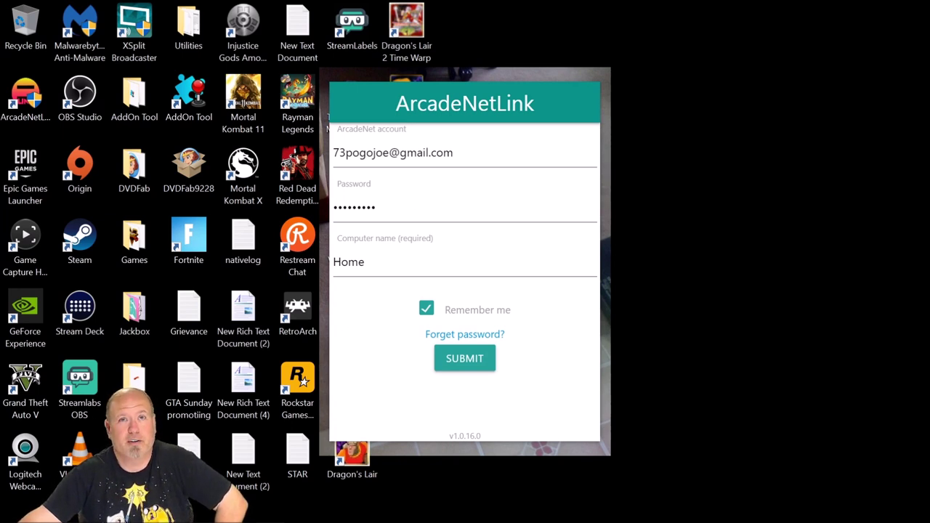
pyautogui.click(479, 361)
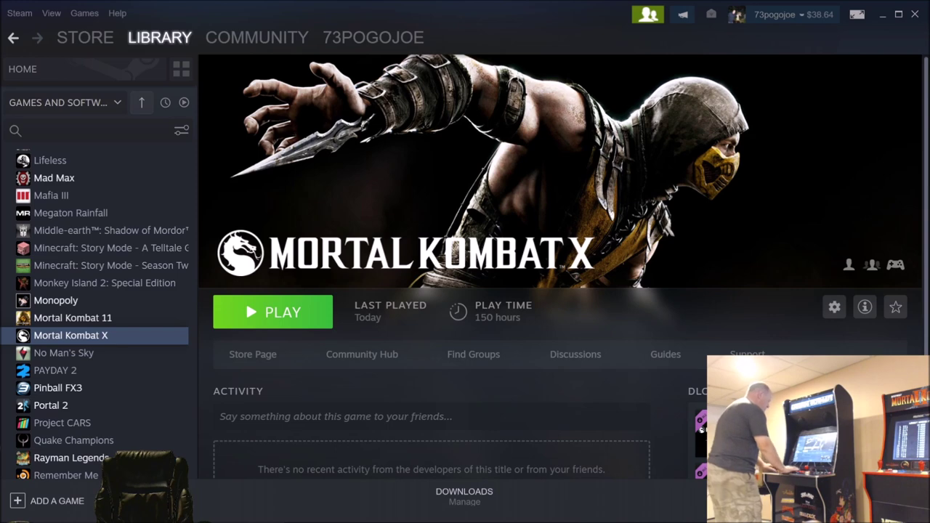
# Step: Launch Mortal Kombat X from the Steam library with the Play Mortal Kombat X option and continue to the game's main menu
pyautogui.press('Return')
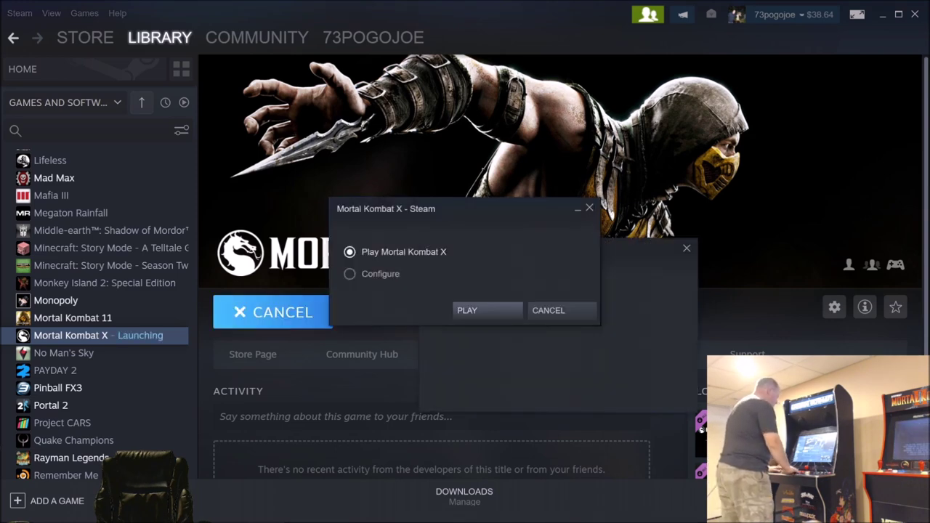
pyautogui.press('Return')
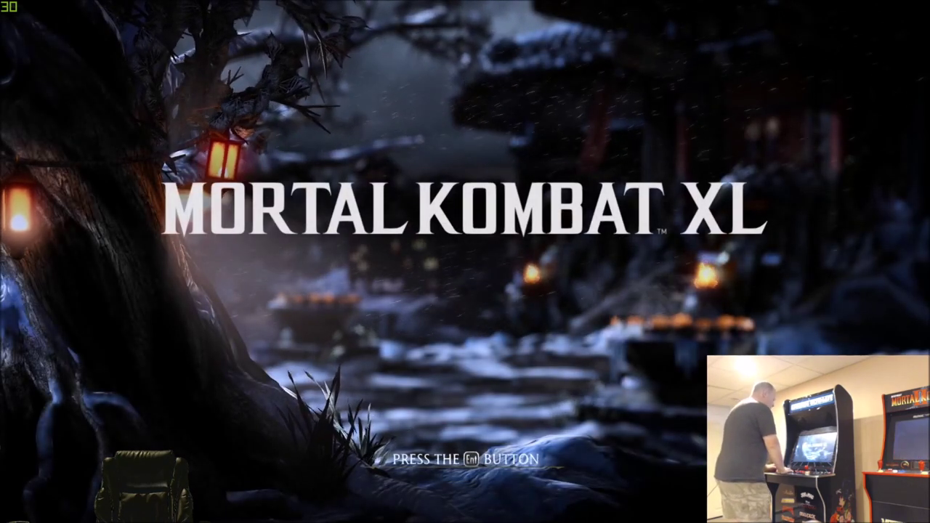
pyautogui.press('Return')
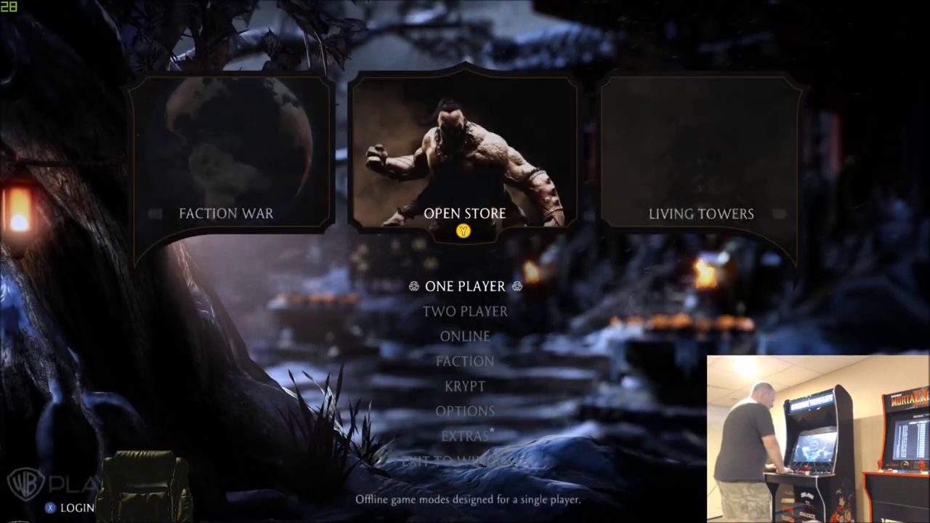
pyautogui.press('Down')
pyautogui.press('Down')
pyautogui.press('Down')
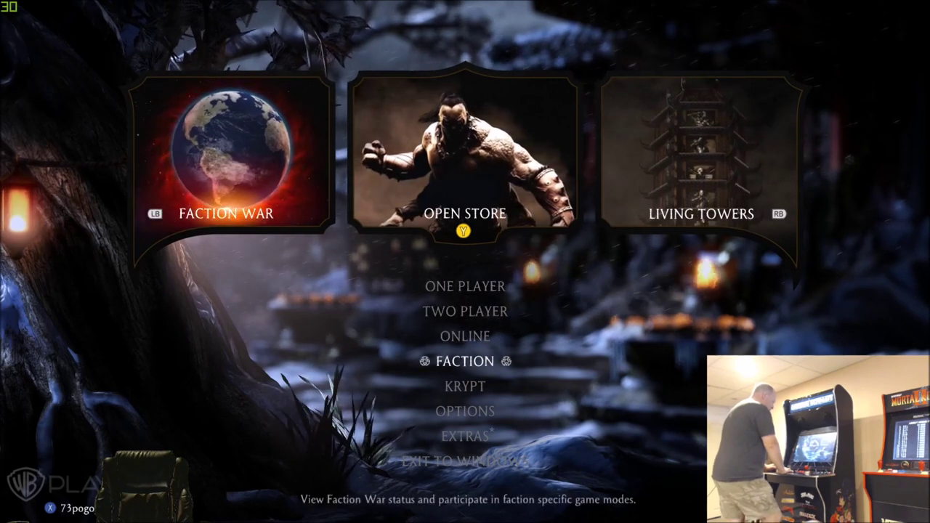
pyautogui.press('Down')
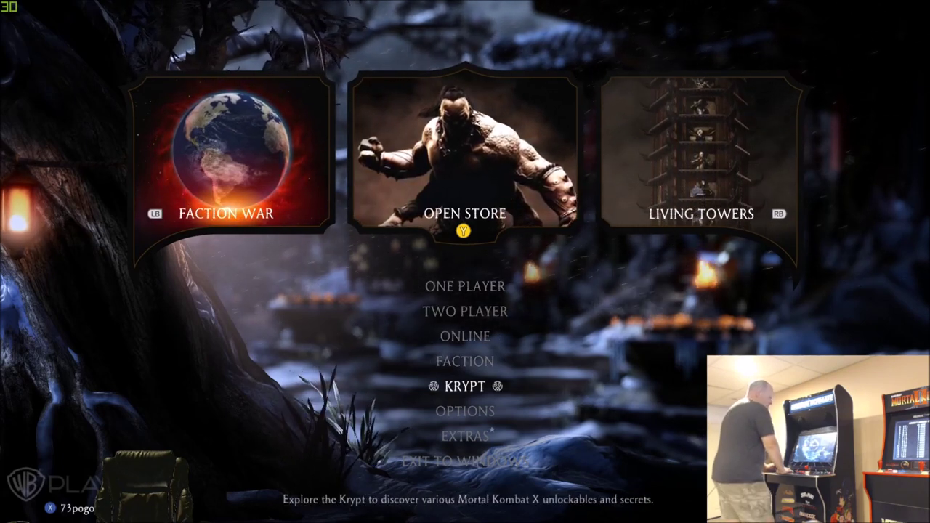
pyautogui.press('Up')
pyautogui.press('Up')
pyautogui.press('Up')
pyautogui.press('Up')
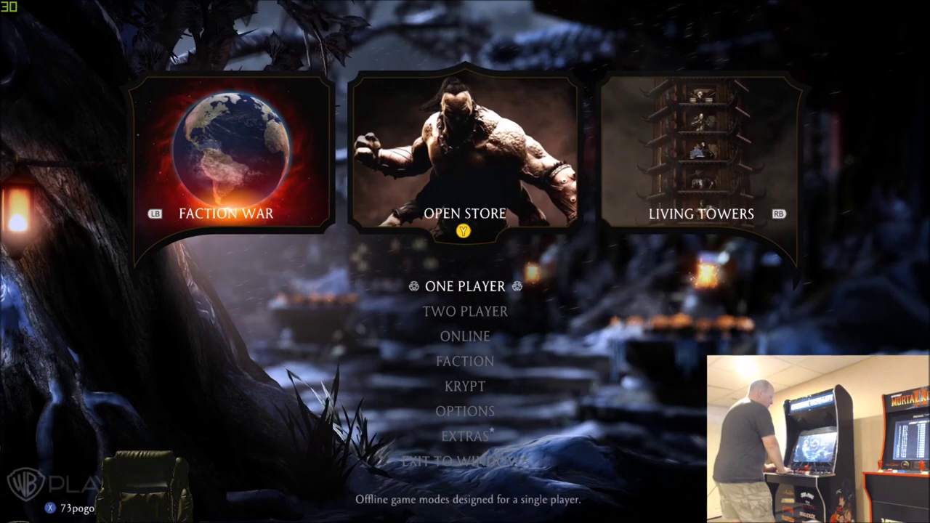
# Step: Open the controller button mapping in the game's options
pyautogui.press('Down')
pyautogui.press('Down')
pyautogui.press('Down')
pyautogui.press('Down')
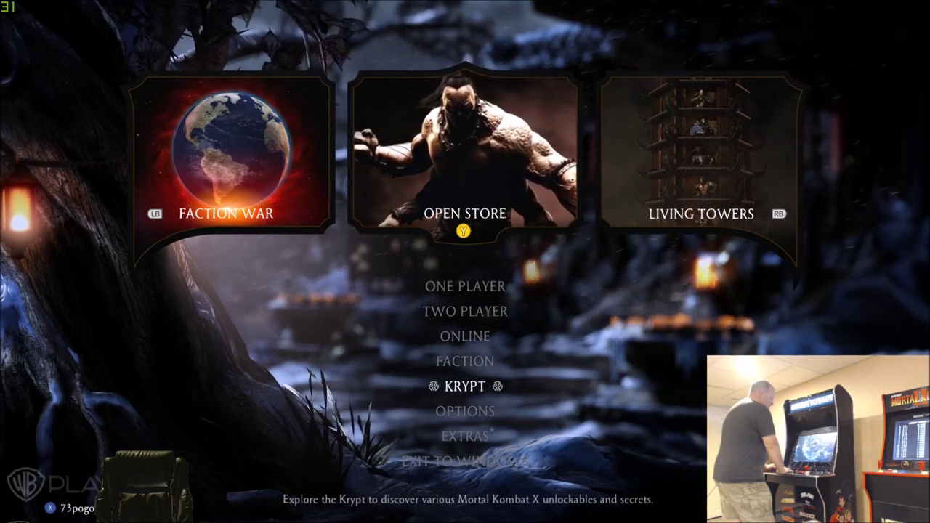
pyautogui.press('Down')
pyautogui.press('Return')
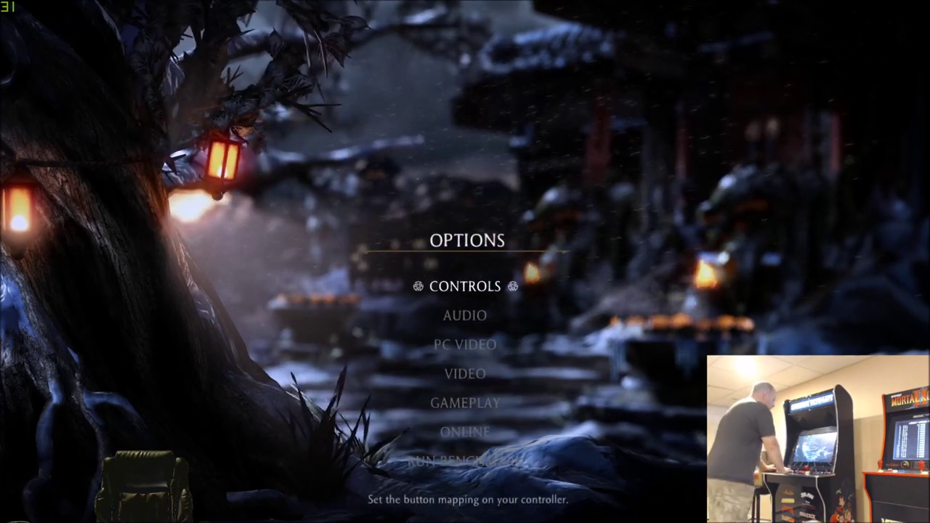
pyautogui.press('Return')
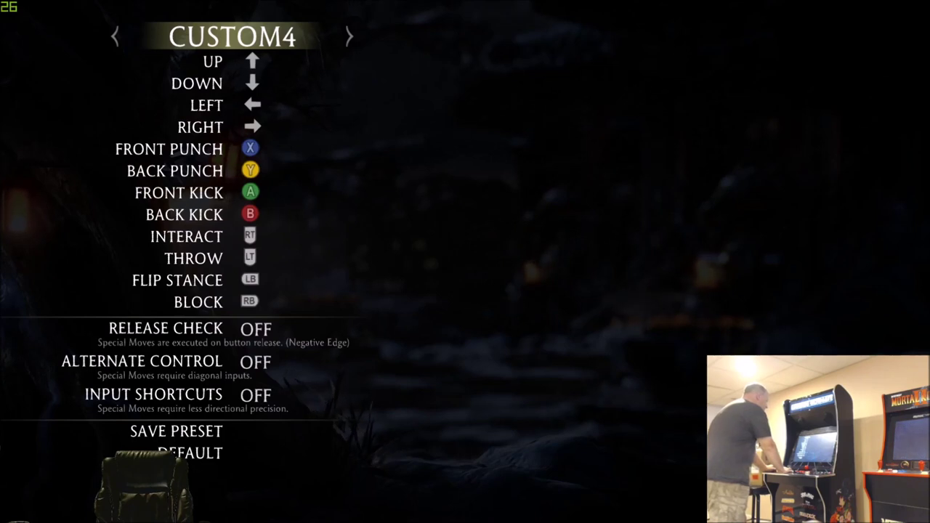
# Step: Examine the button assignments of the Custom4 preset from Up to Interact and return to the main menu
pyautogui.press('Down')
pyautogui.press('Down')
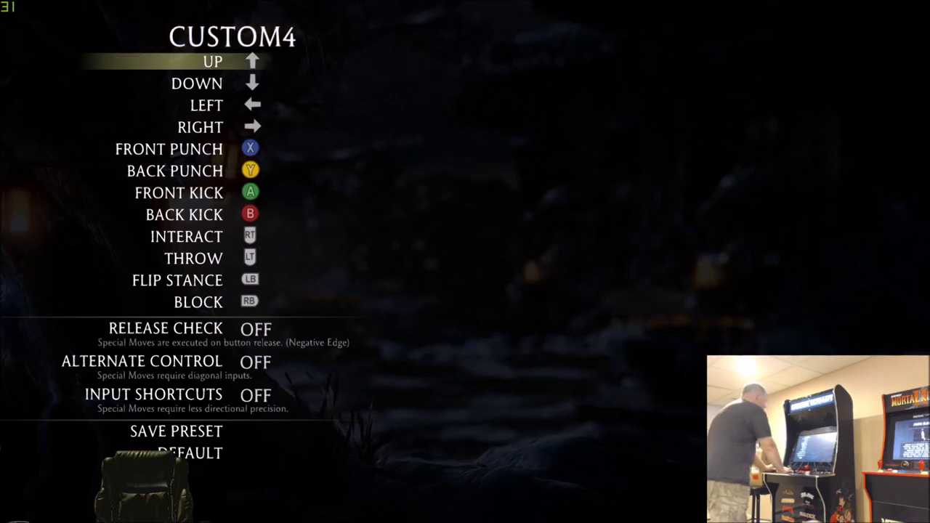
pyautogui.press('Down')
pyautogui.press('Down')
pyautogui.press('Down')
pyautogui.press('Down')
pyautogui.press('Down')
pyautogui.press('Down')
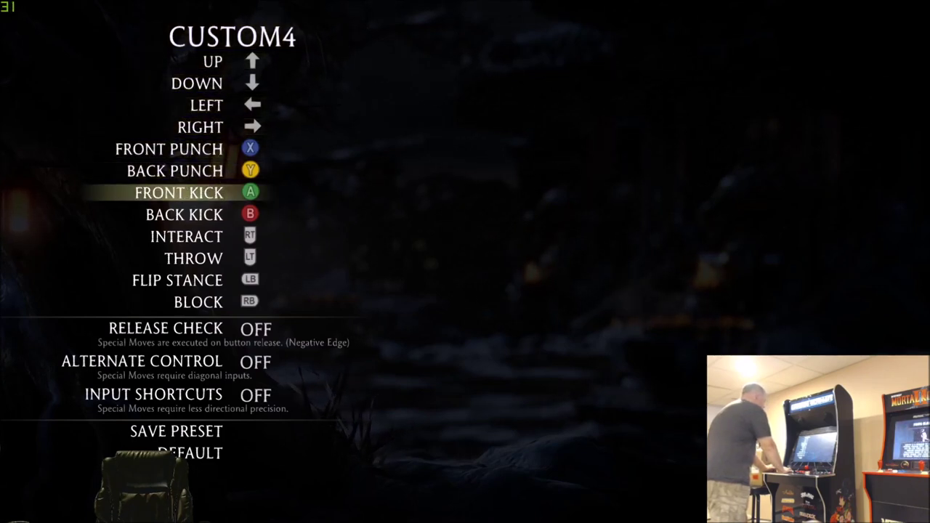
pyautogui.press('Down')
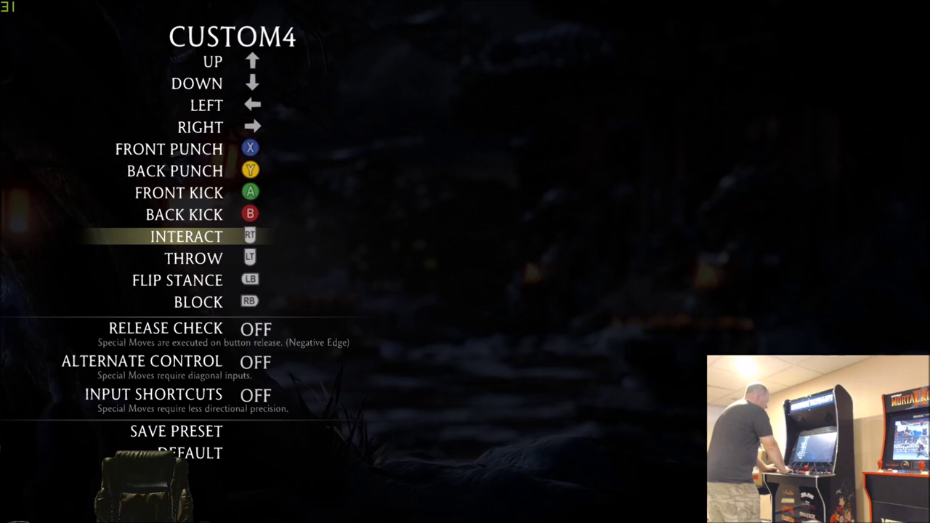
pyautogui.press('Escape')
pyautogui.press('Escape')
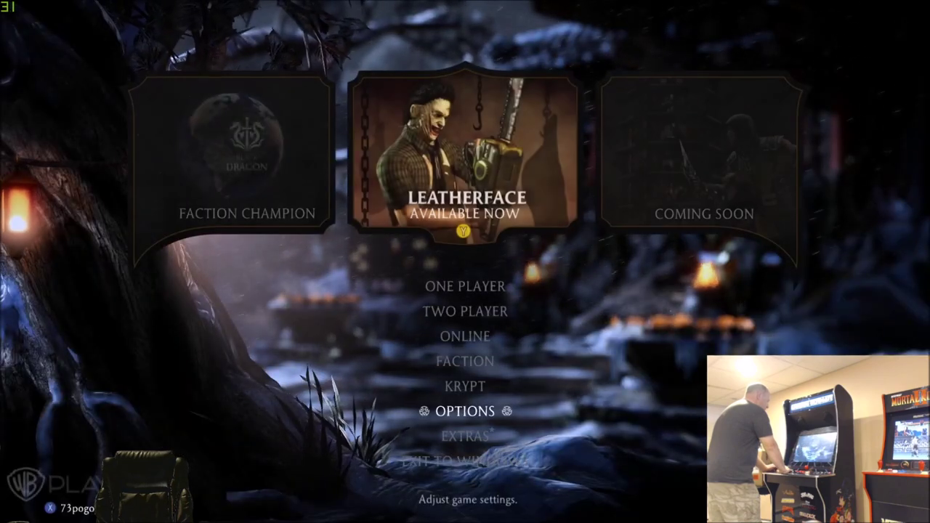